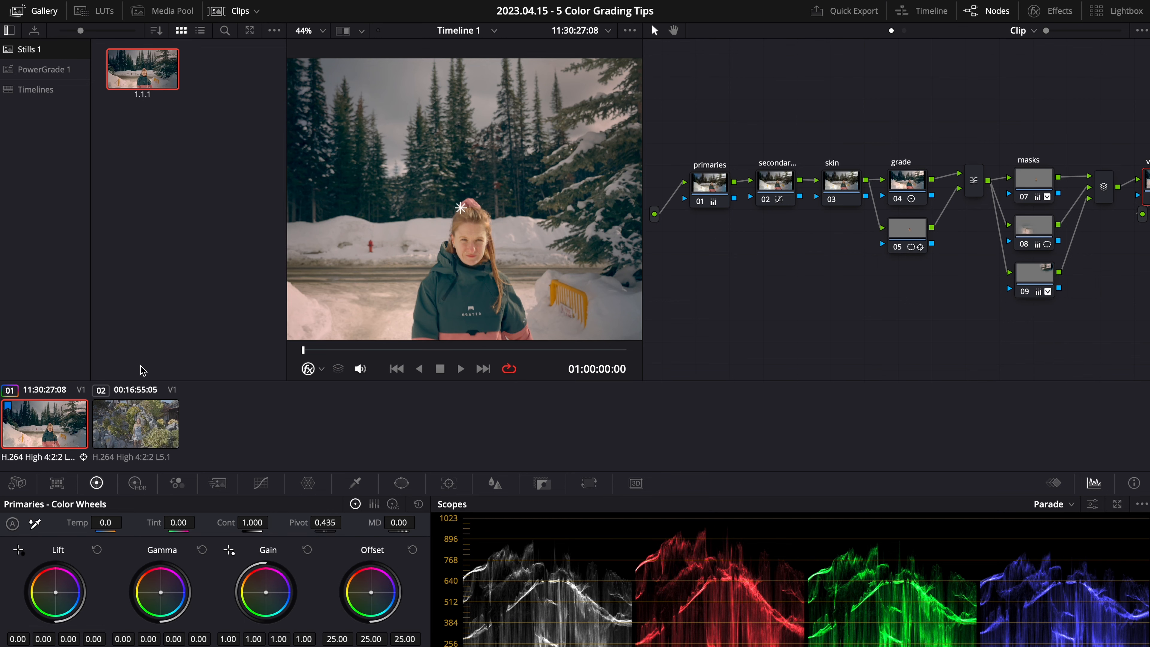
Step: Apply the grade from still 1.1.1 to the second clip
left_click(140, 420)
left_click_drag(148, 84, 413, 166)
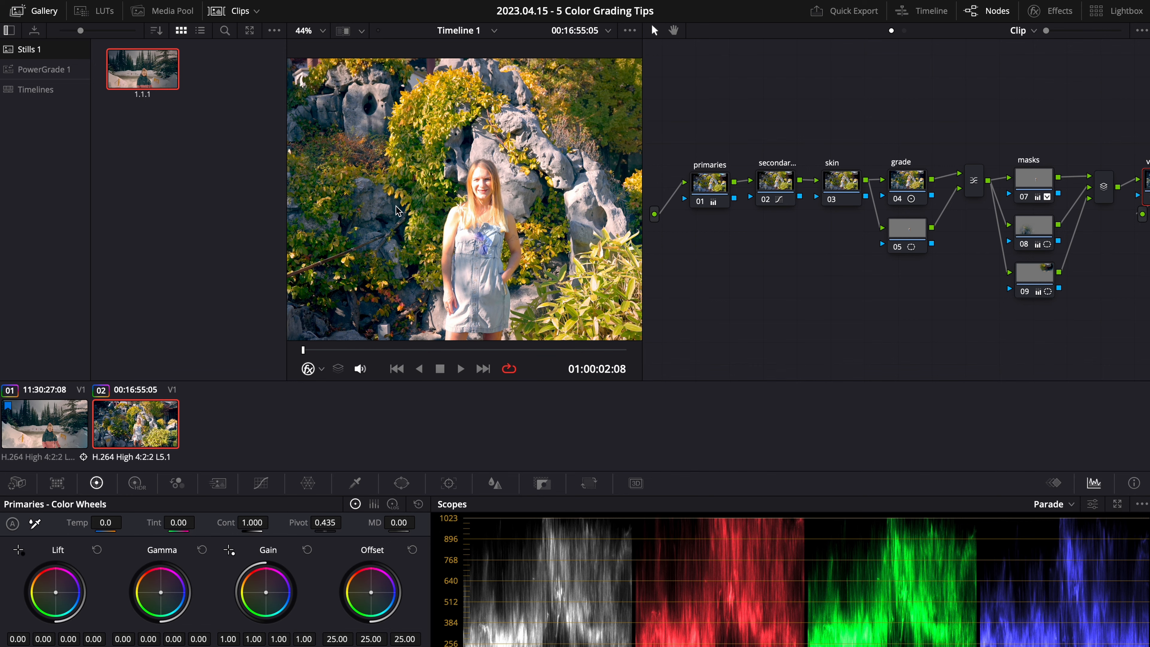
scroll(398, 209, "down", 5)
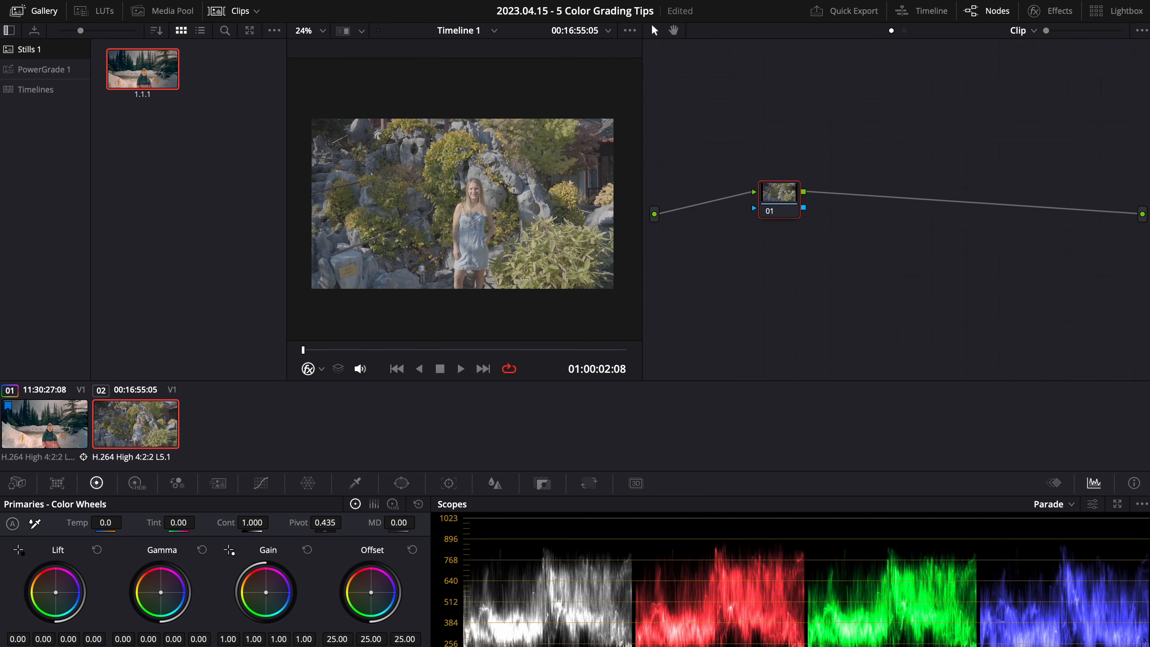
Step: Display the node graph of still 1.1.1 and copy its vignette node into the second clip's graph after node 01
right_click(157, 86)
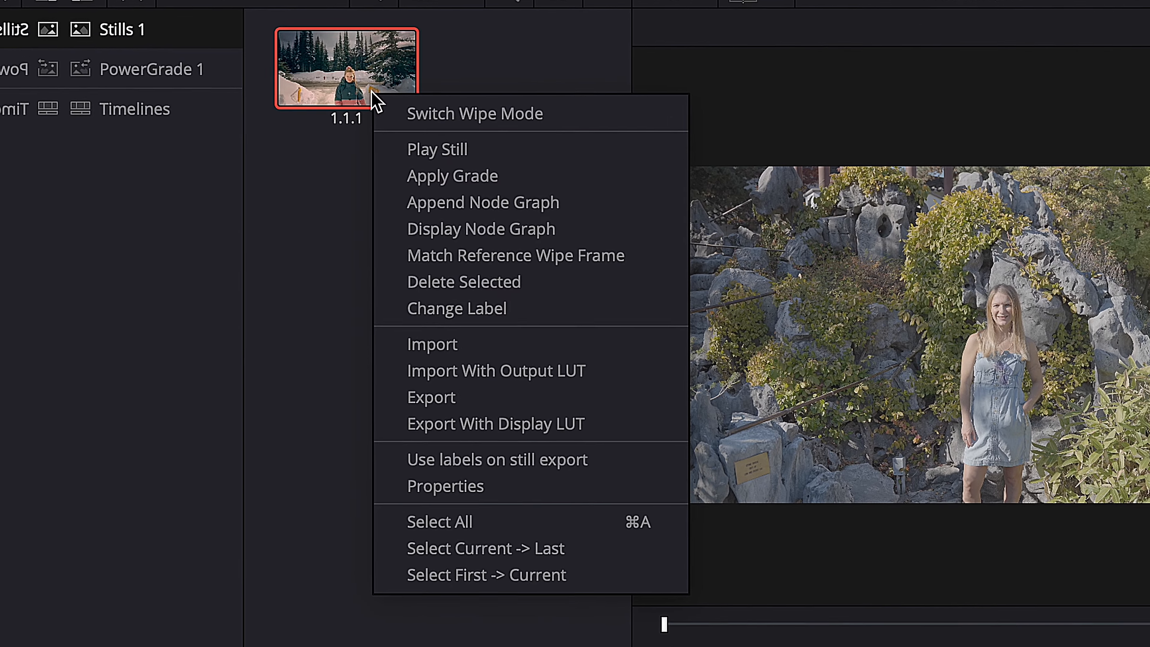
left_click(475, 230)
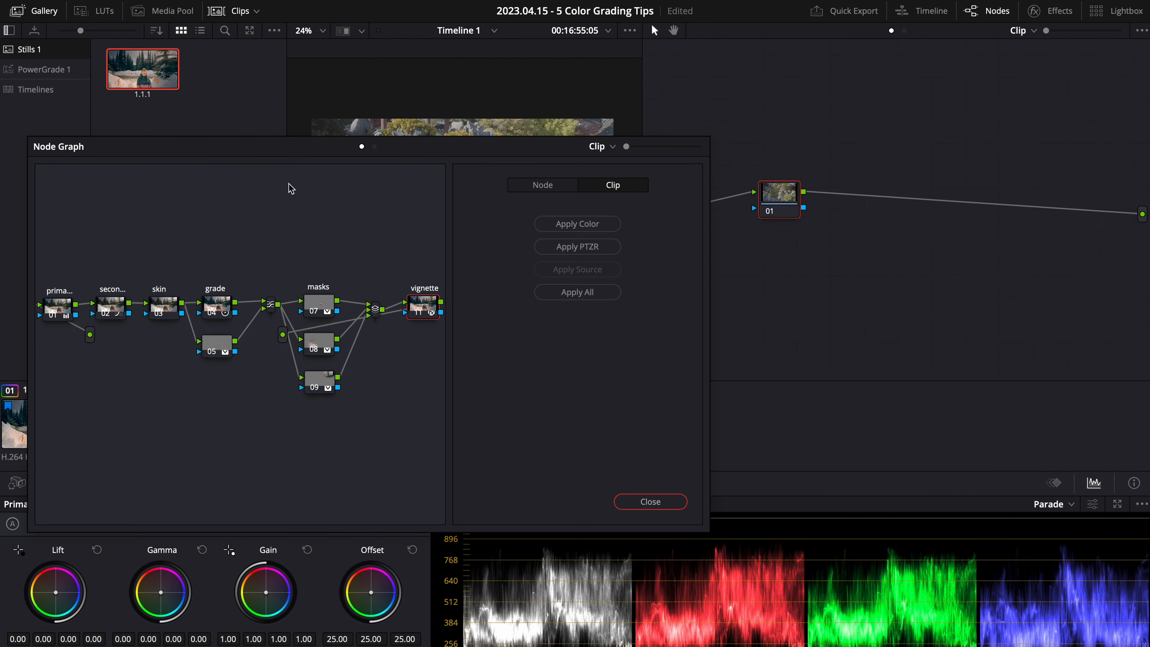
left_click_drag(421, 311, 886, 200)
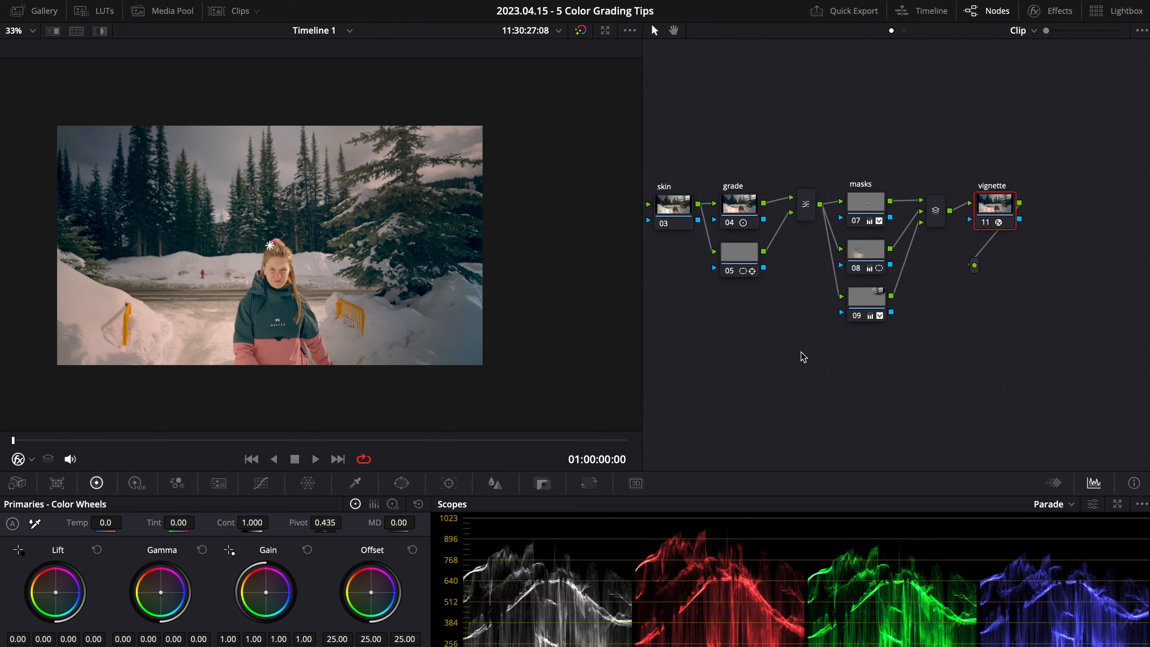
Step: Save the first clip's vignette node as a shared node
scroll(890, 292, "right", 2)
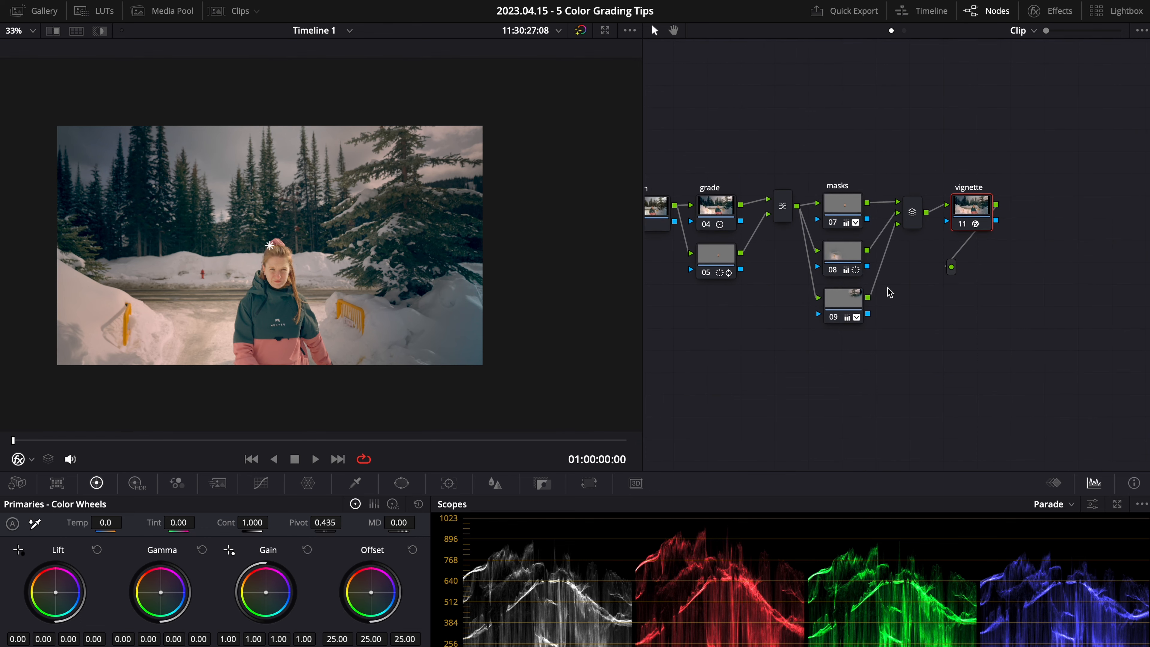
right_click(978, 215)
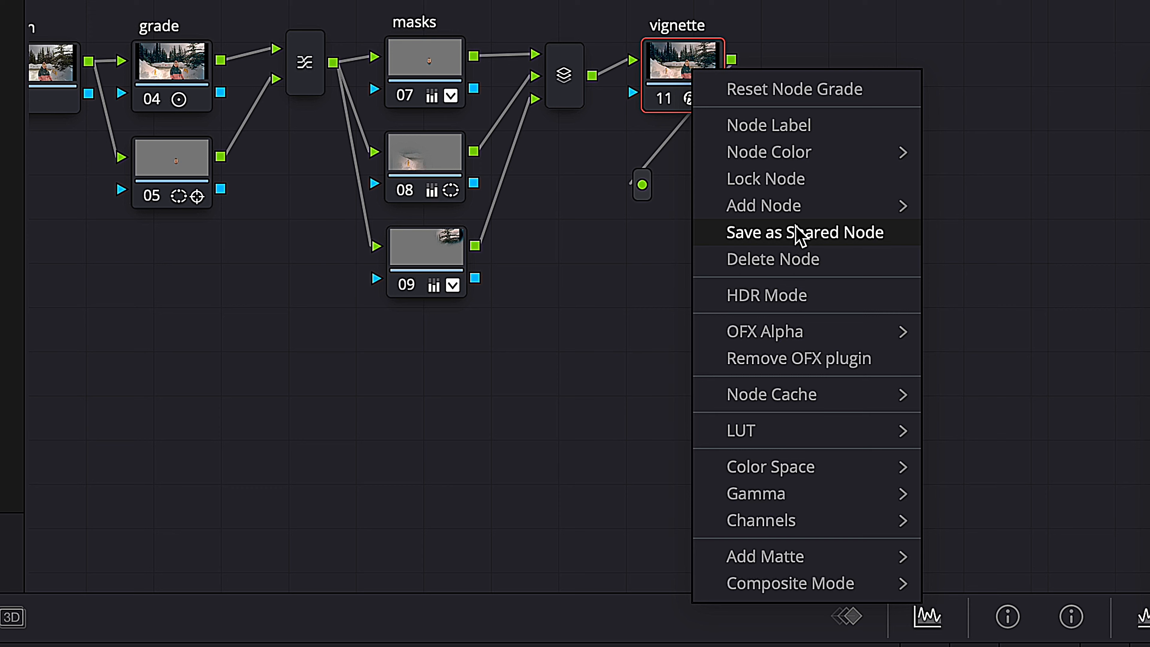
left_click(1033, 290)
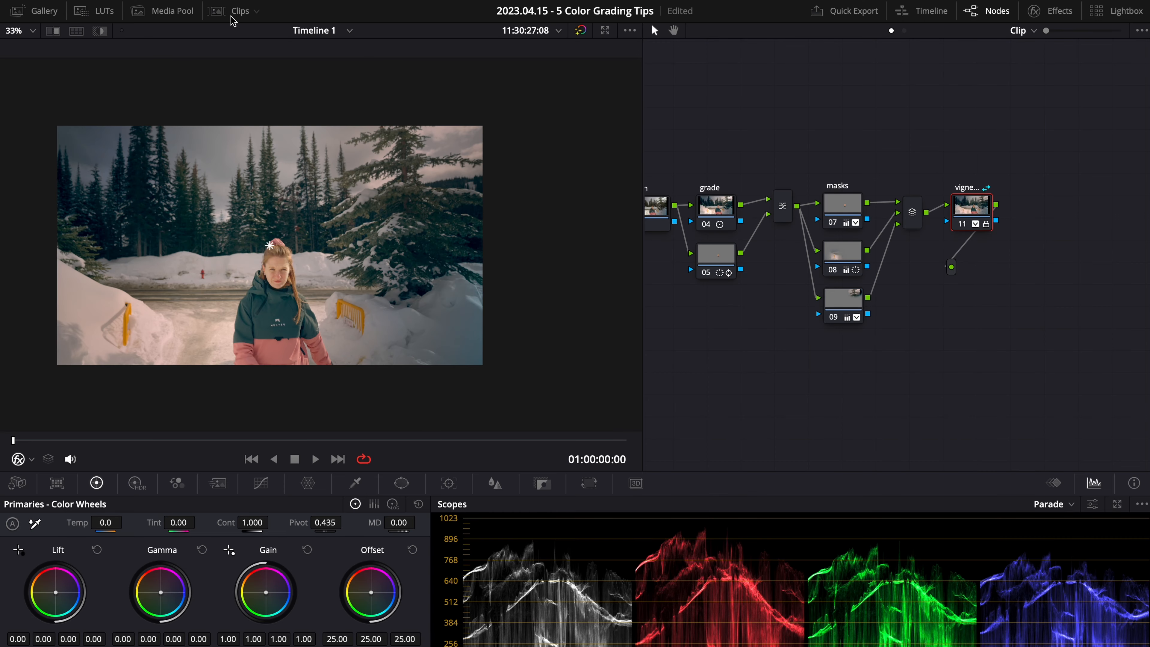
Step: Show the clip thumbnails, switch to the second clip and delete its copied vignette node
left_click(232, 14)
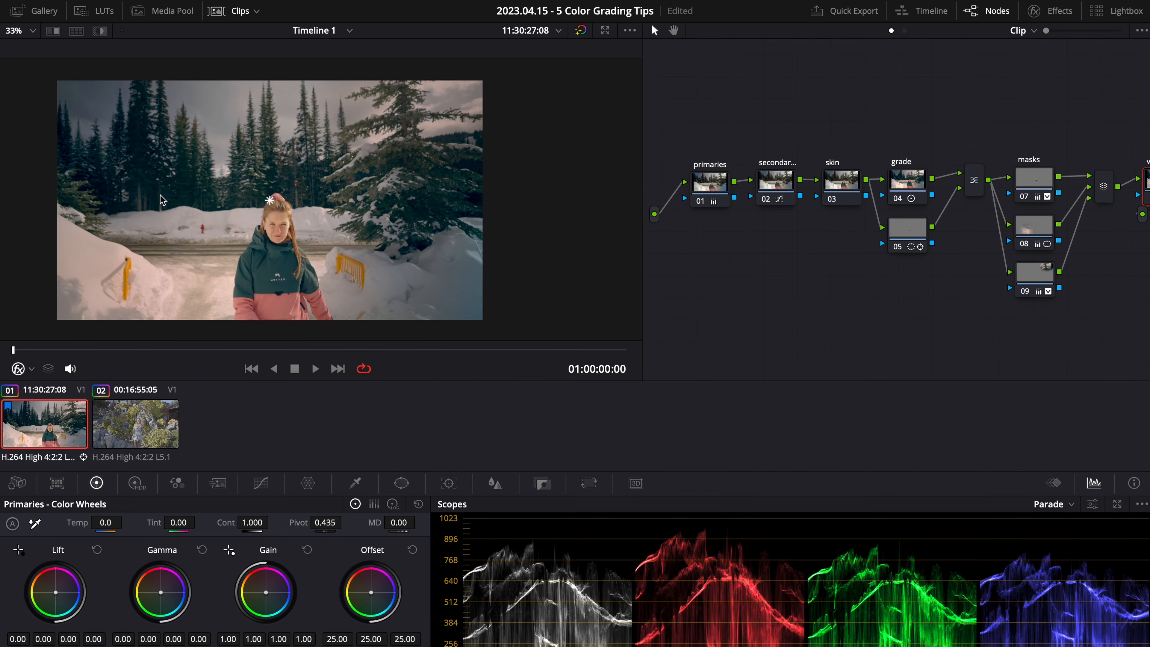
left_click(128, 429)
left_click_drag(880, 205, 874, 203)
key("Delete")
Step: Add the vignette shared node to the second clip's graph and insert it after node 01
right_click(845, 199)
right_click(854, 223)
mouse_move(868, 247)
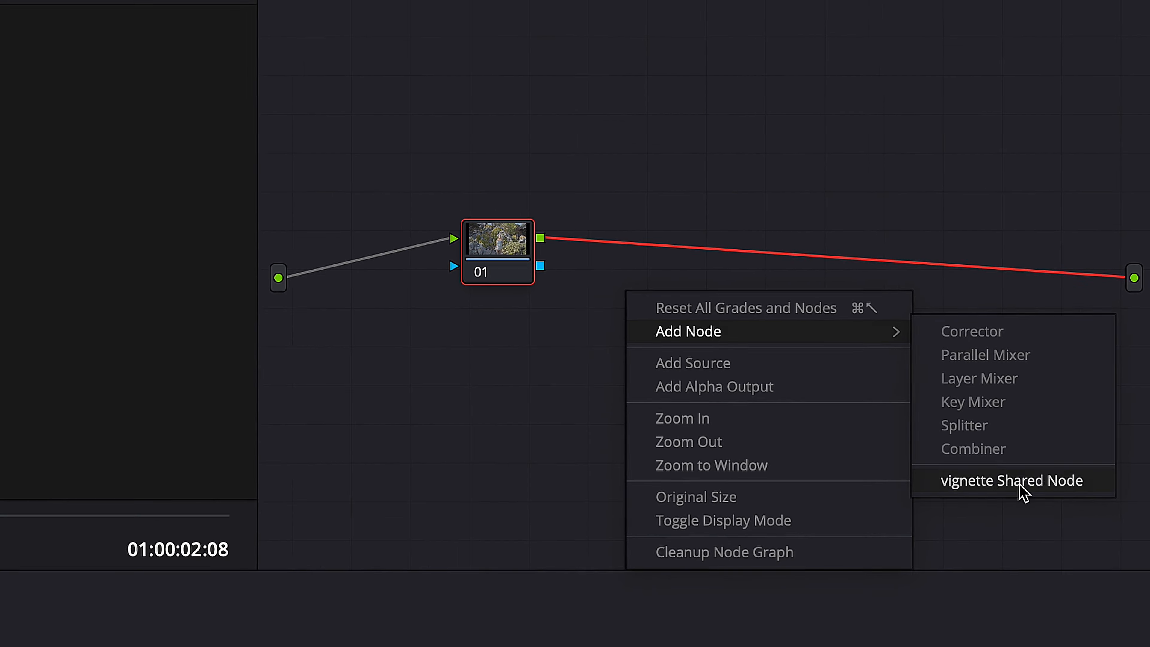
left_click(1020, 486)
left_click_drag(623, 304, 637, 244)
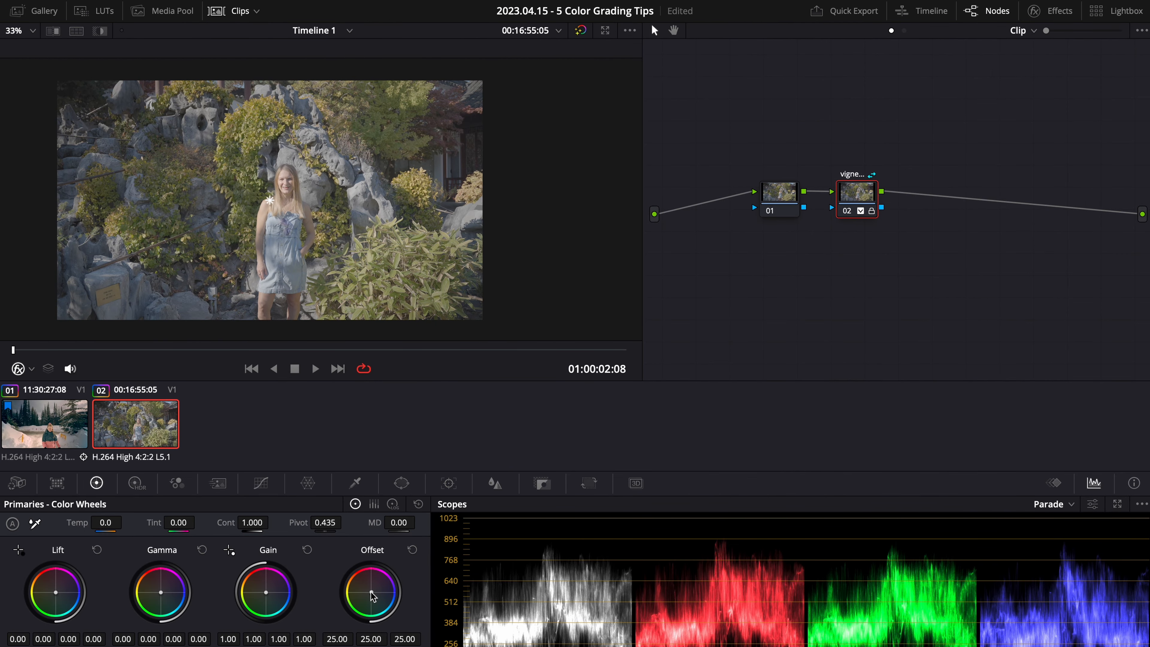
Step: Unlock the vignette shared node on the second clip and shift its Offset color strongly toward blue
right_click(853, 195)
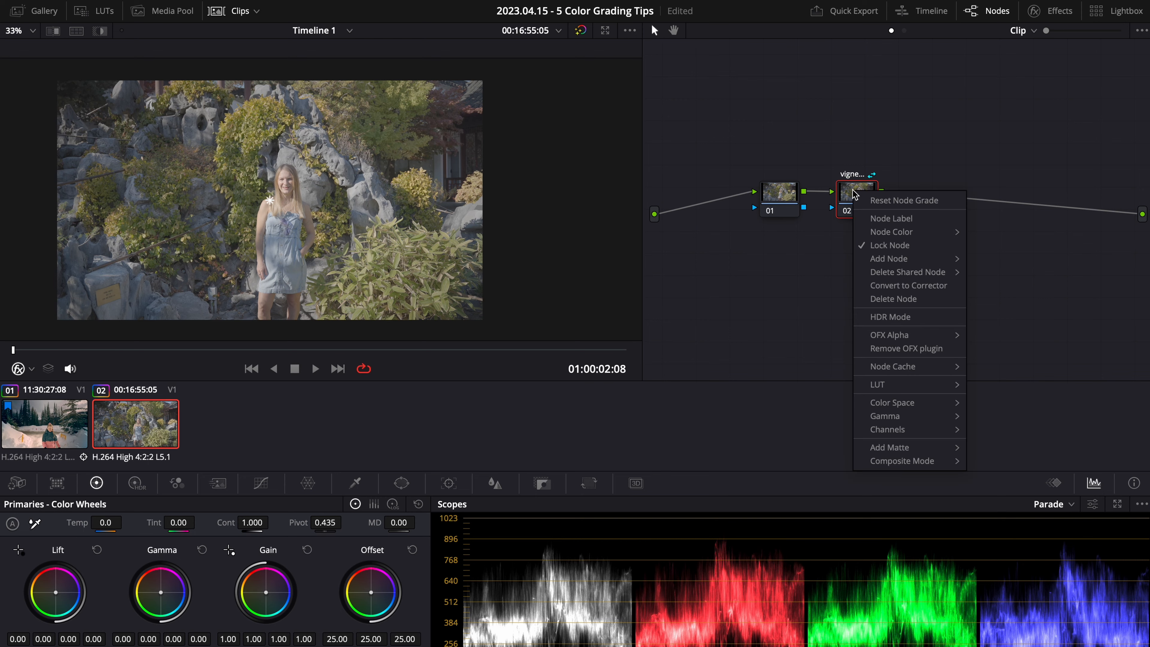
left_click(880, 245)
left_click_drag(372, 594, 666, 579)
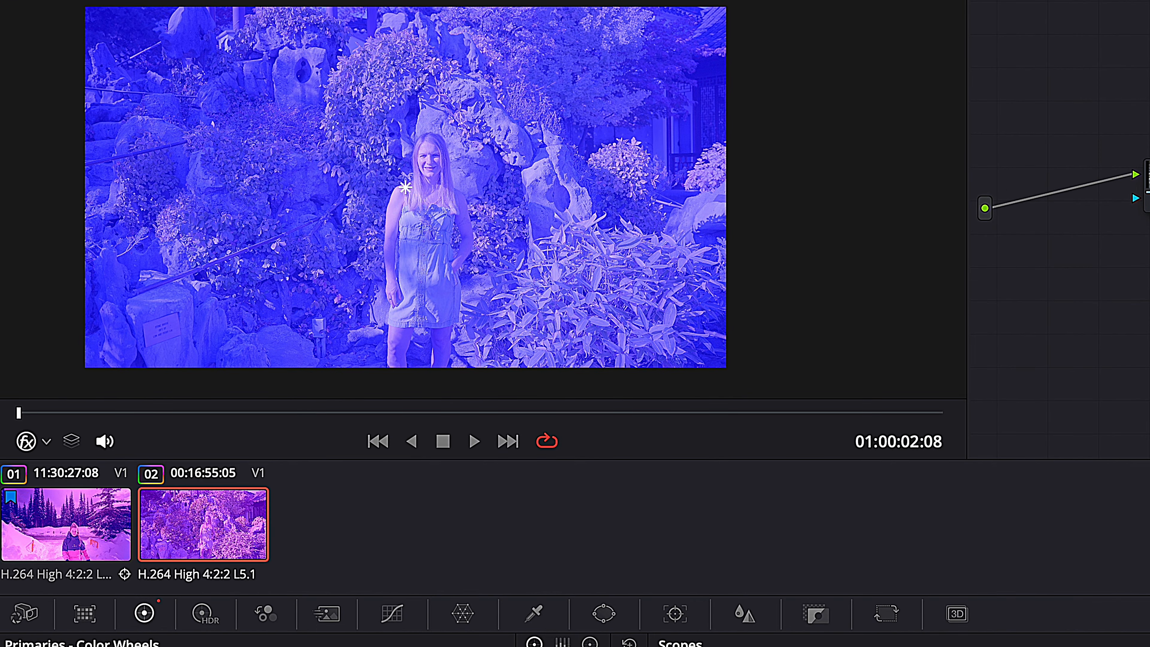
left_click_drag(933, 646, 254, 646)
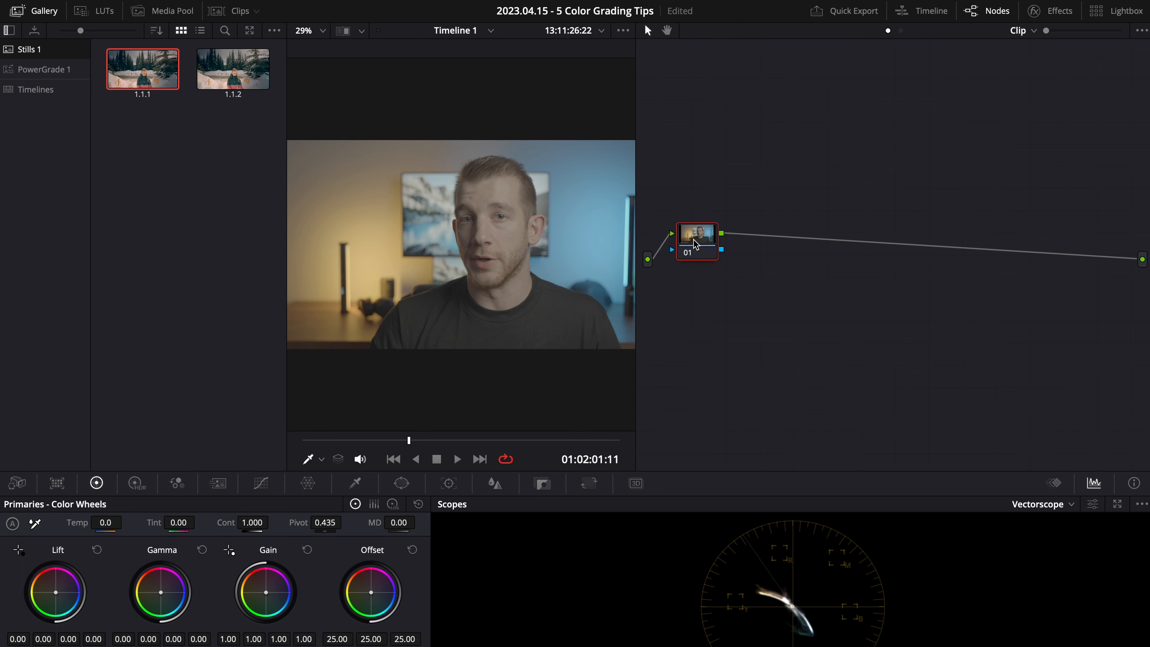
Step: Add three serial nodes after node 01 on the talking-head clip
key("alt+s")
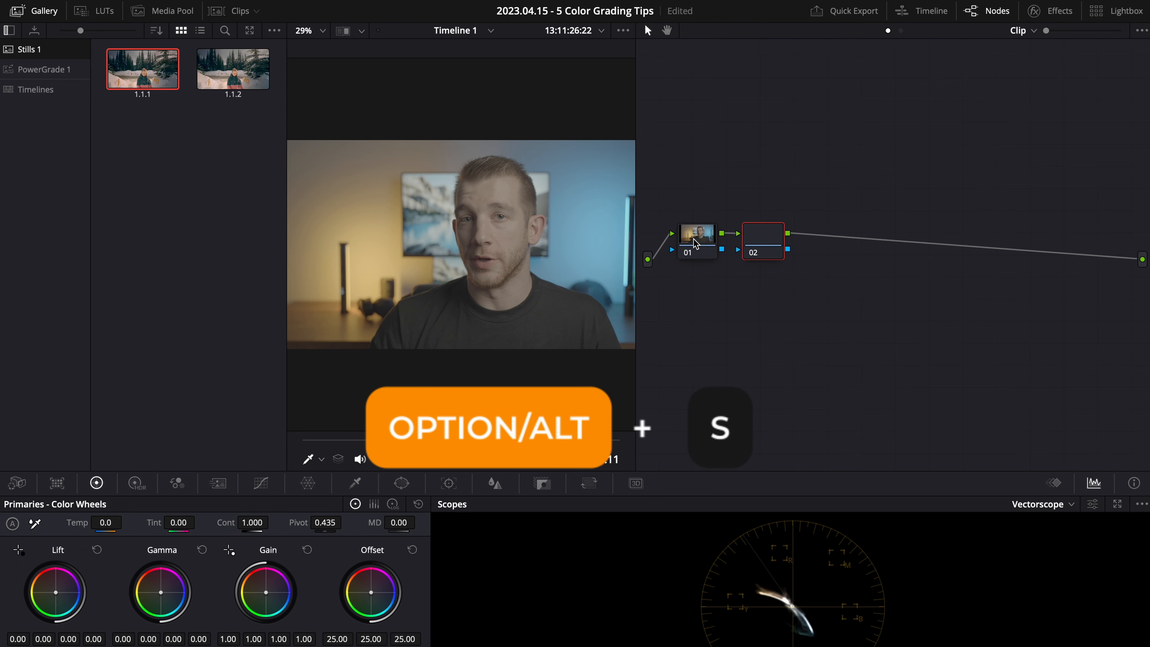
key("alt+s")
right_click(833, 240)
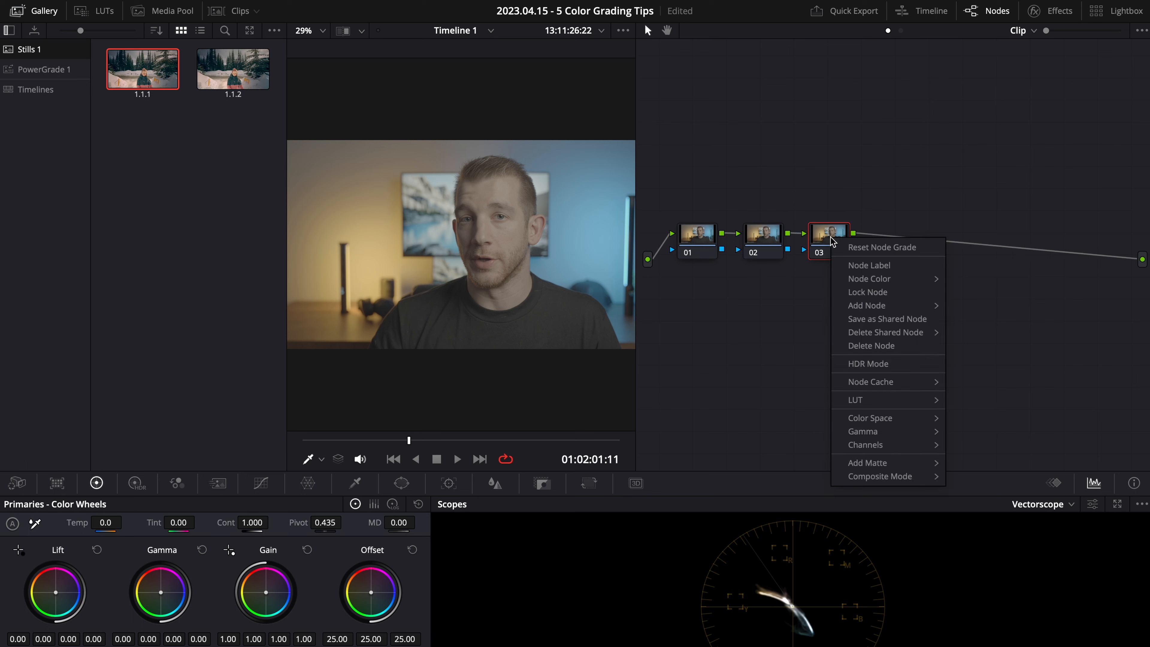
mouse_move(864, 304)
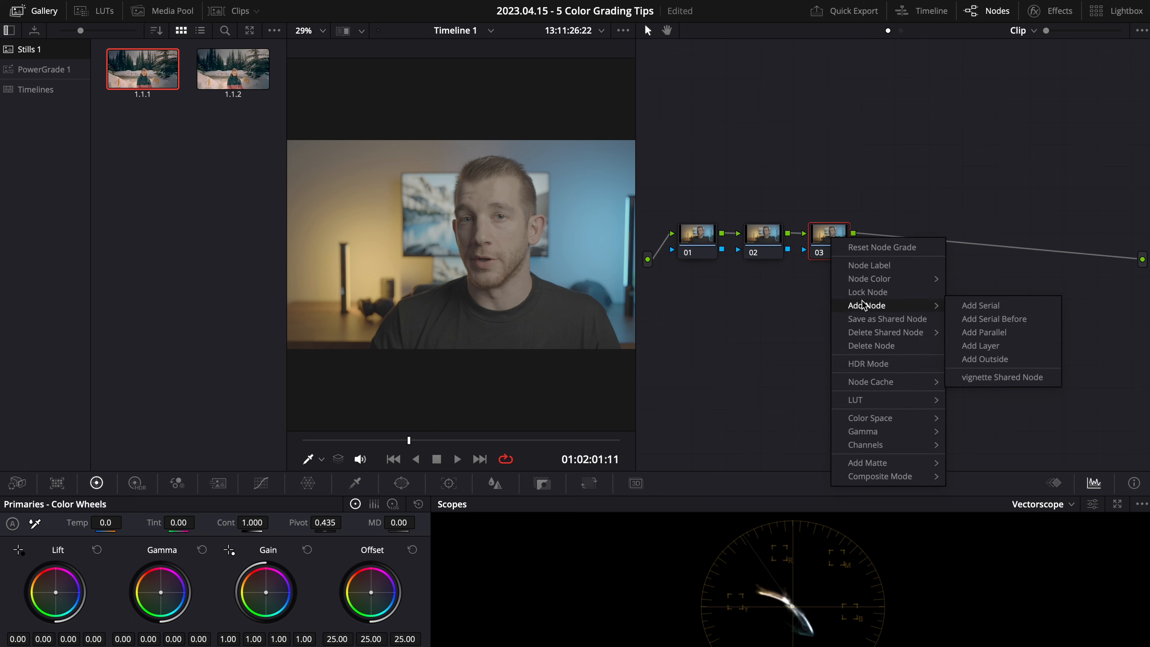
left_click(967, 308)
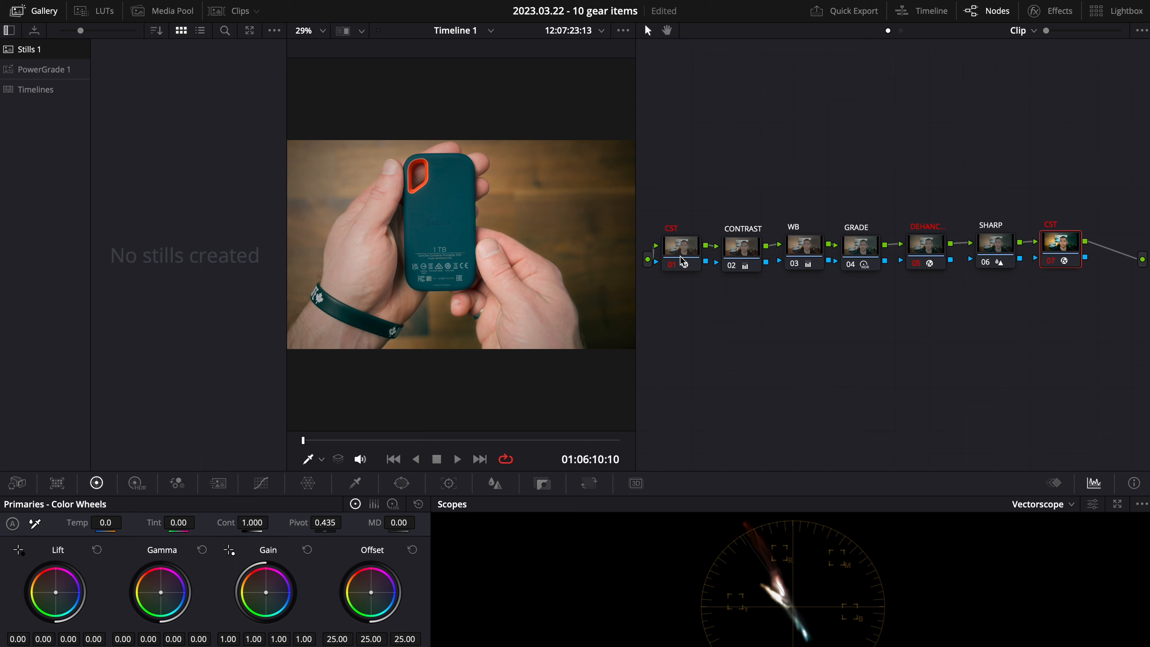
Step: Examine each node of the serial chain in the gear items project, from the first CST through CONTRAST, WB, GRADE and SHARP to the last CST
left_click(682, 258)
left_click(741, 256)
left_click(816, 253)
left_click(856, 253)
left_click(938, 250)
left_click(989, 250)
left_click(1043, 254)
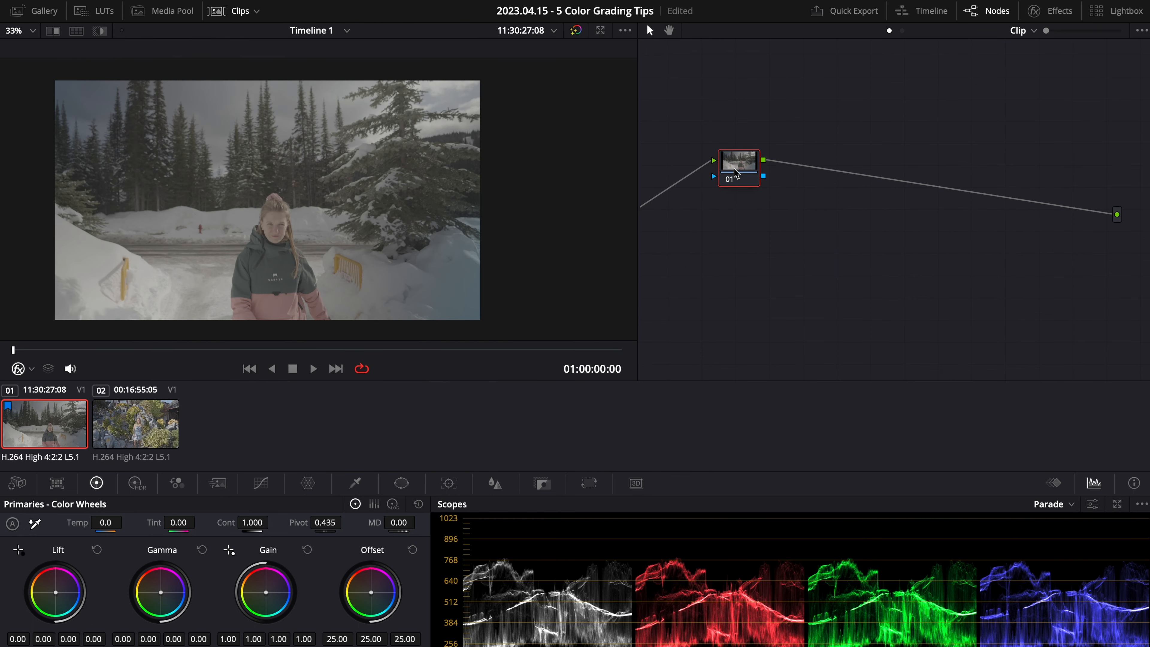
Step: Add a second node alongside node 01 on the snow clip, with both nodes feeding a layer mixer
key("alt+p")
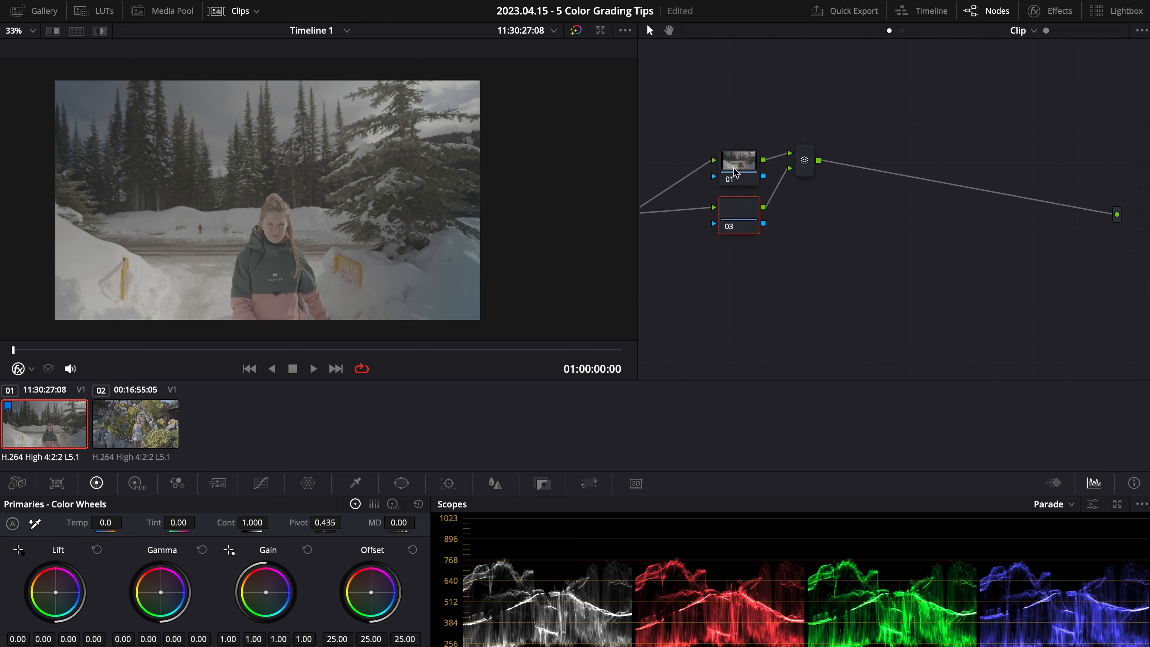
key("ctrl+z")
right_click(778, 188)
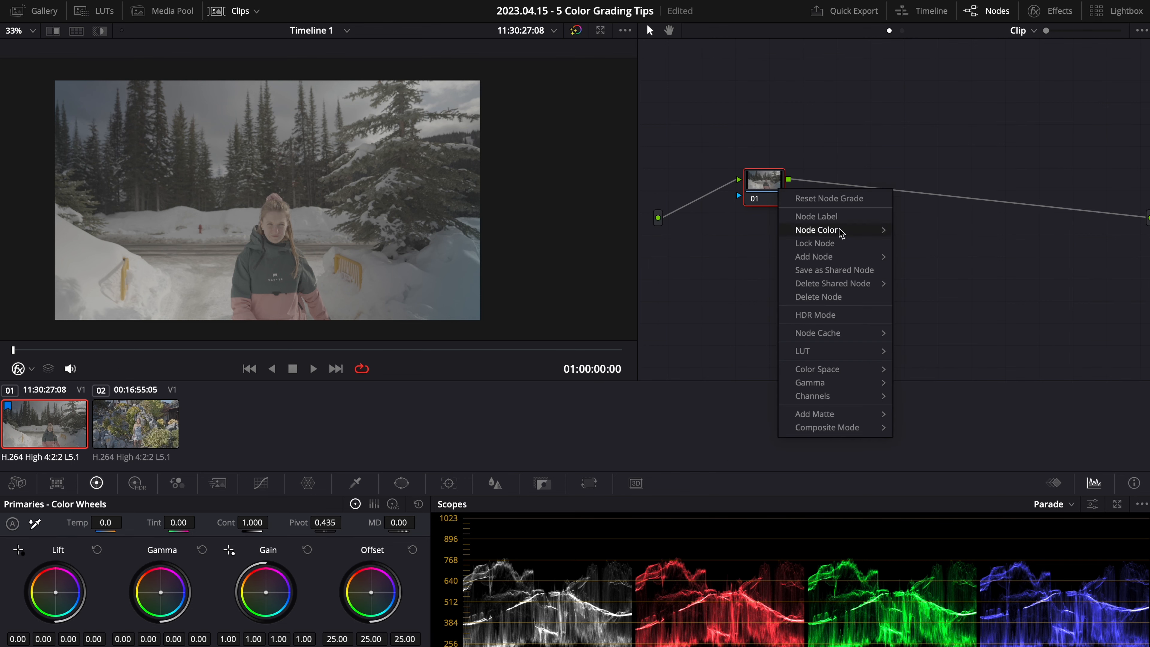
mouse_move(845, 258)
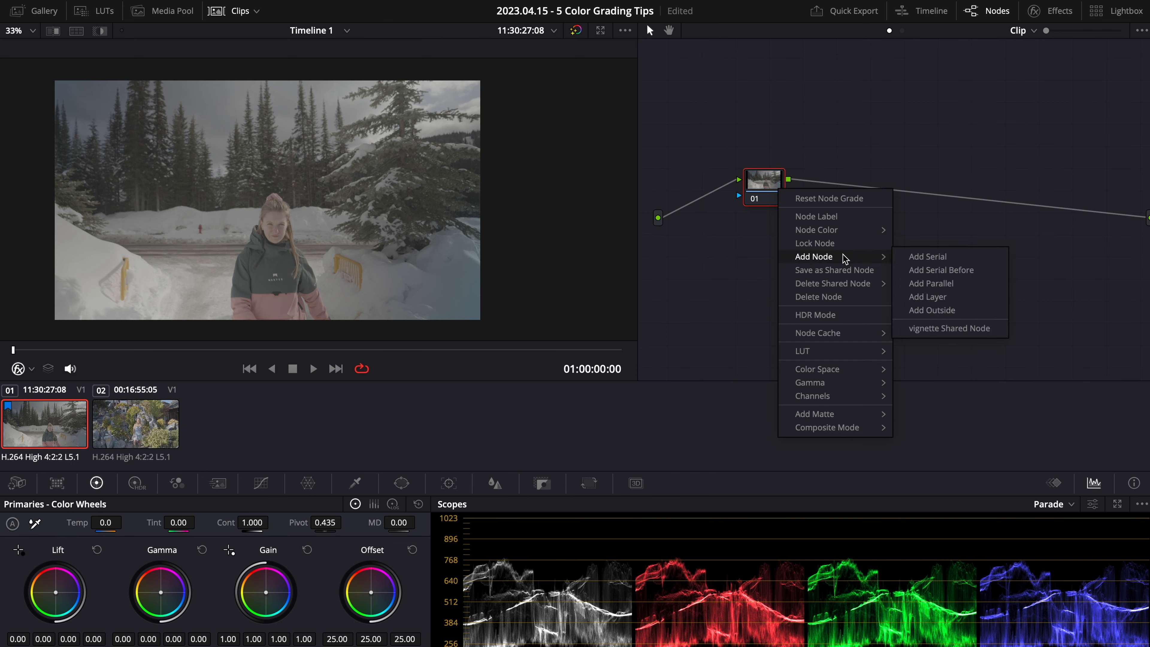
left_click(929, 284)
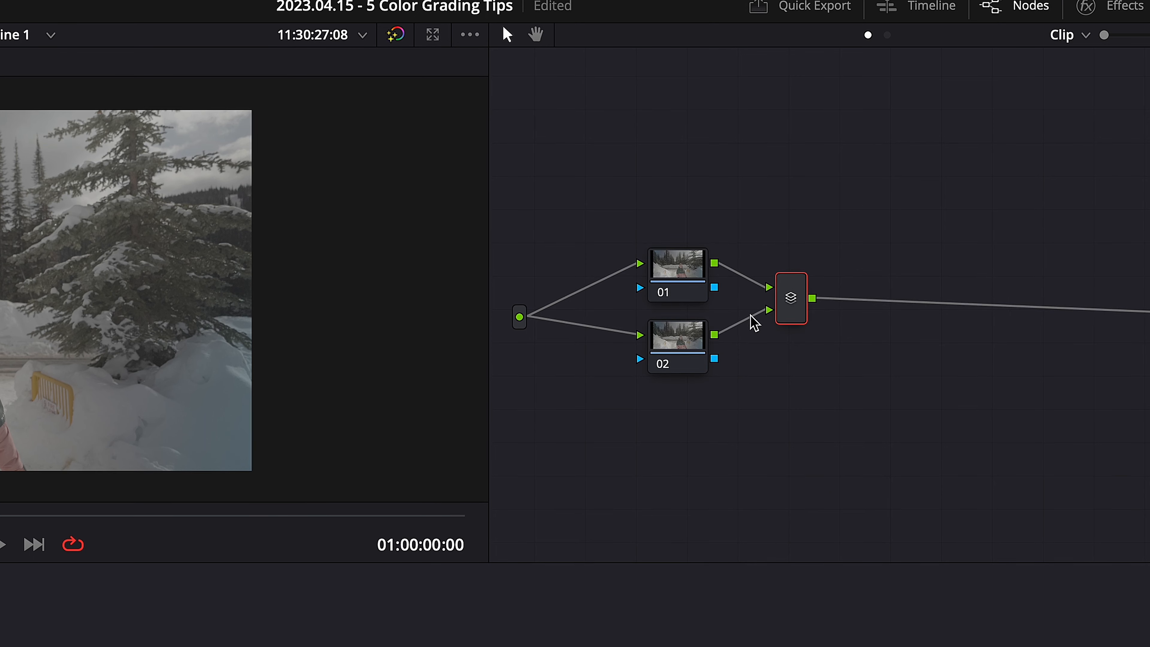
Step: Add a circular window to node 01 over the trees beside the woman and shift the node's Offset strongly toward blue
left_click(667, 273)
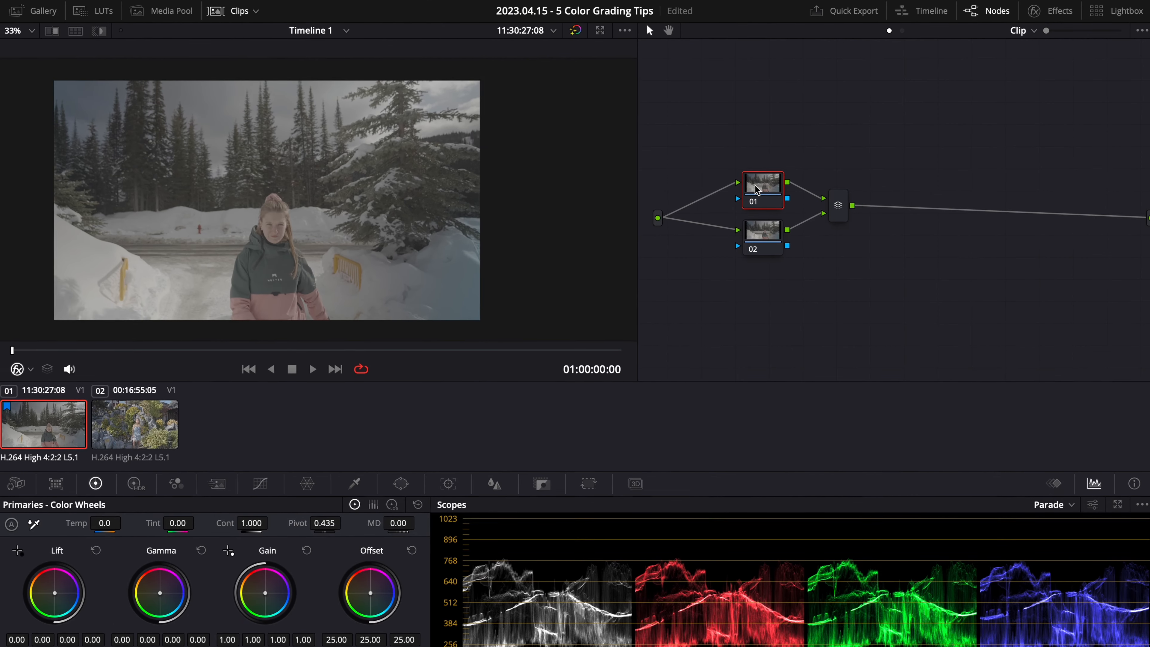
left_click(401, 483)
left_click(23, 588)
mouse_move(273, 222)
left_mouse_down()
mouse_move(301, 208)
mouse_move(249, 202)
mouse_move(262, 221)
left_mouse_up()
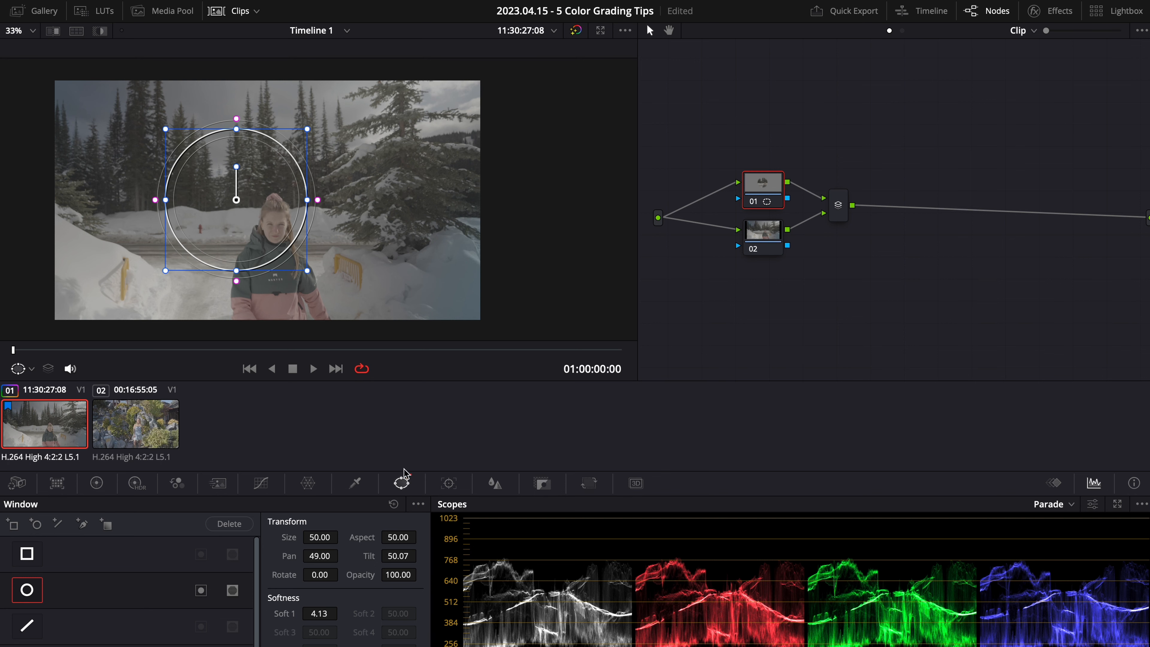
left_click(97, 483)
left_click_drag(372, 597, 656, 601)
Step: Add a circular window to node 02 overlapping the blue circle and shift its Offset toward yellow, to about 26.76, 32.06 and -68.03
left_click(763, 238)
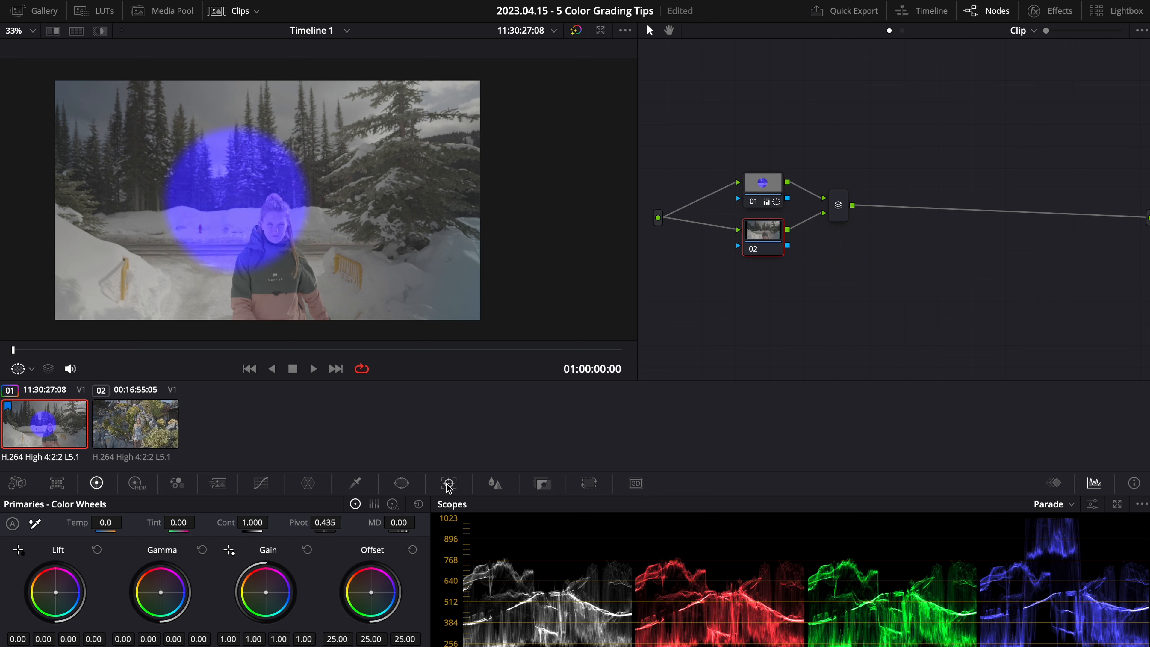
left_click(404, 486)
left_click(34, 589)
left_click_drag(252, 224, 317, 225)
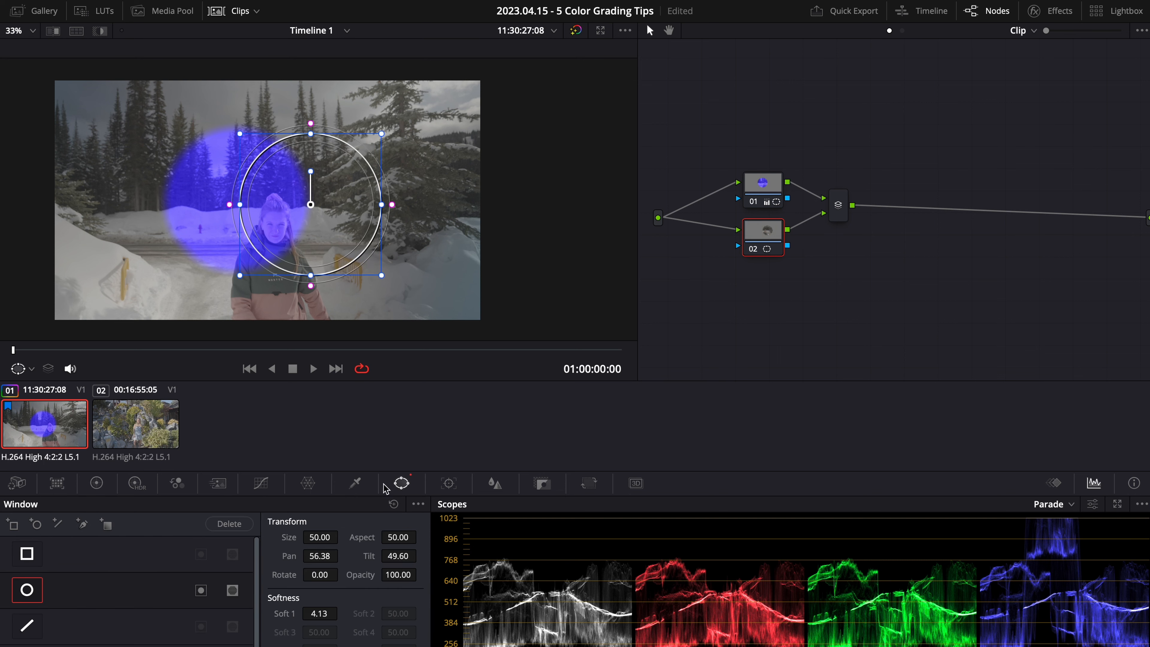
left_click(96, 483)
left_click_drag(369, 598, 347, 593)
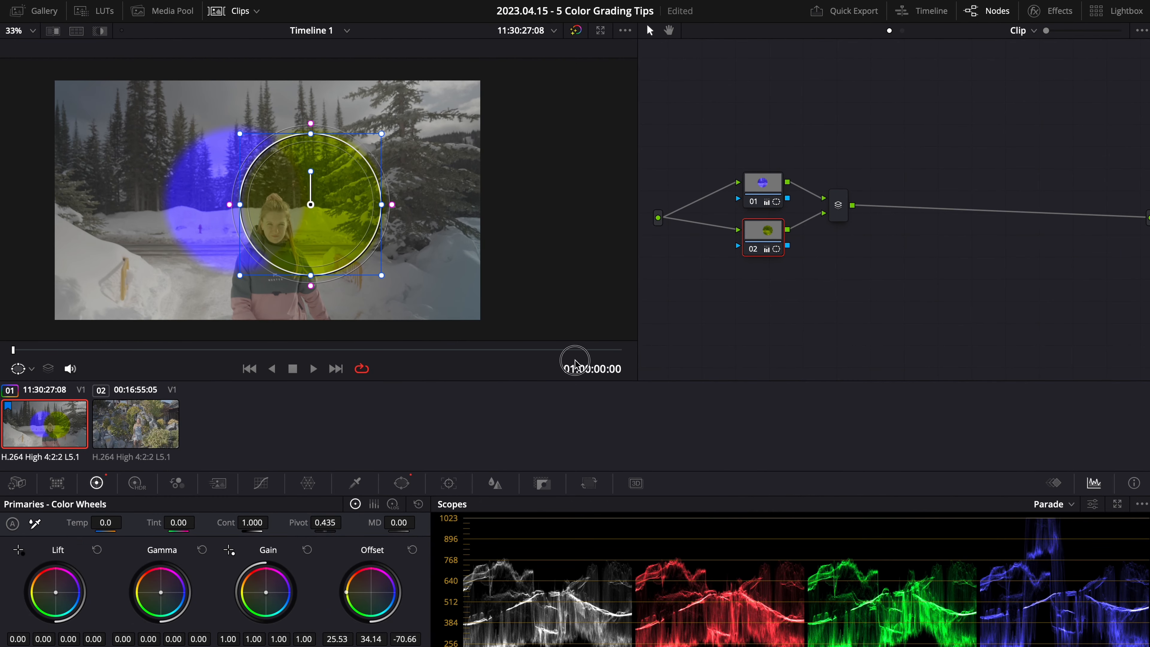
mouse_move(575, 361)
left_mouse_down()
mouse_move(592, 373)
mouse_move(583, 344)
left_mouse_up()
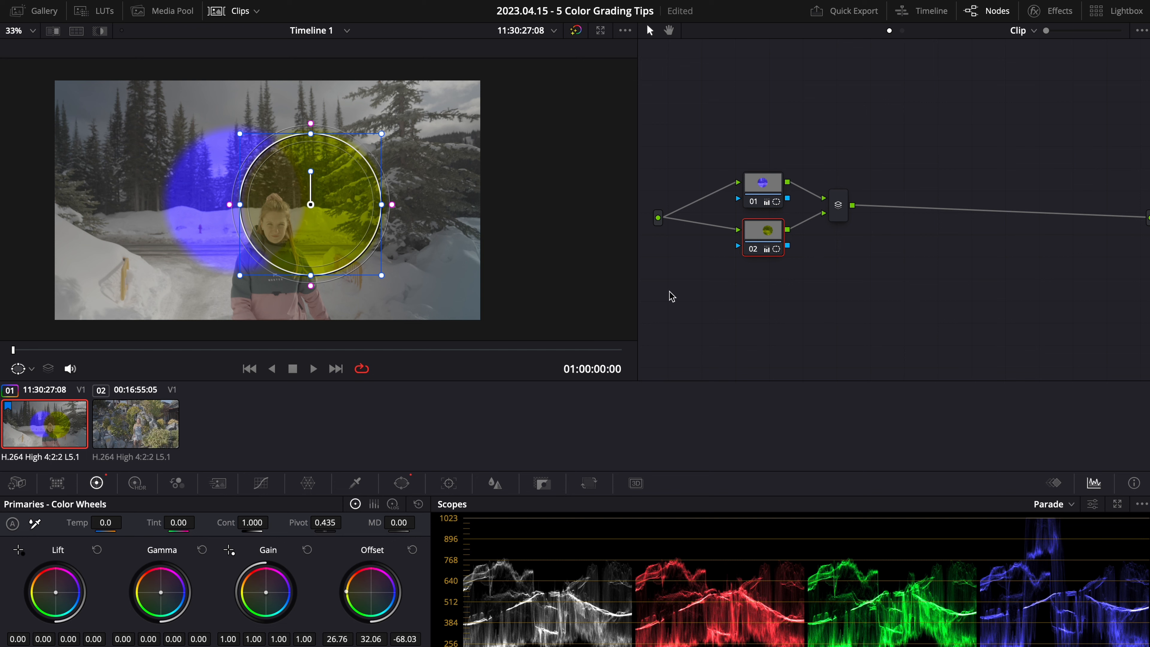
Step: Set the green and red Offset values of node 01 to 0
left_click(763, 184)
left_click(379, 639)
type("0")
key("Return")
left_click(343, 640)
type("00")
key("Return")
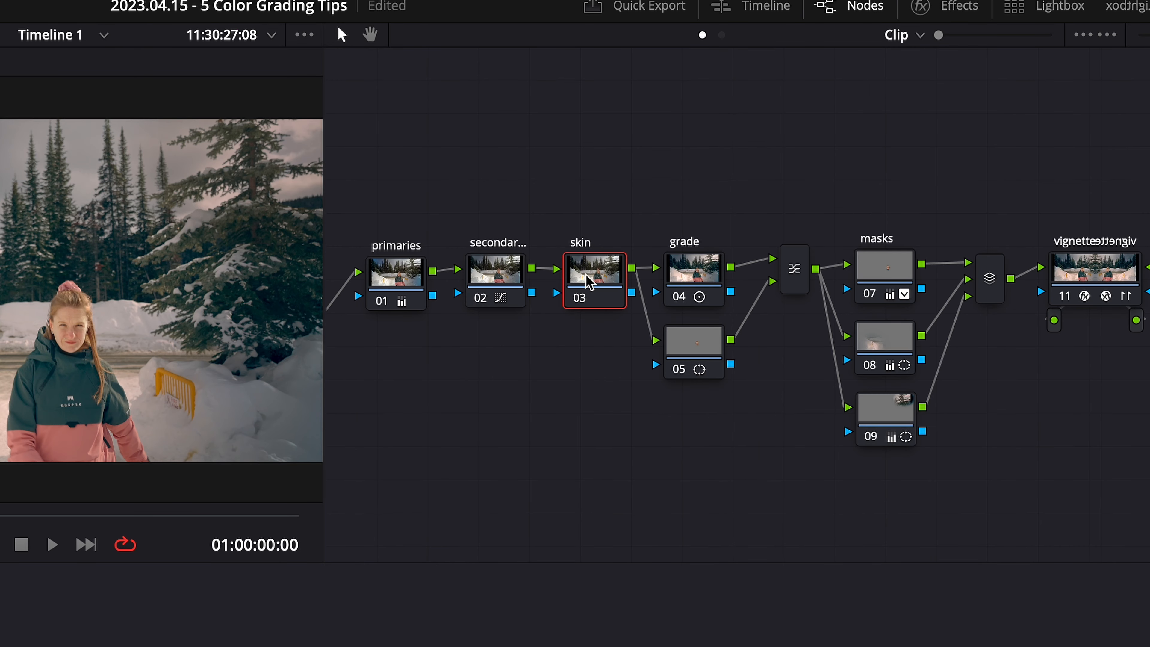
Step: Move the vignette node clear of node 09 at the end of the serial chain
left_click_drag(740, 414, 577, 397)
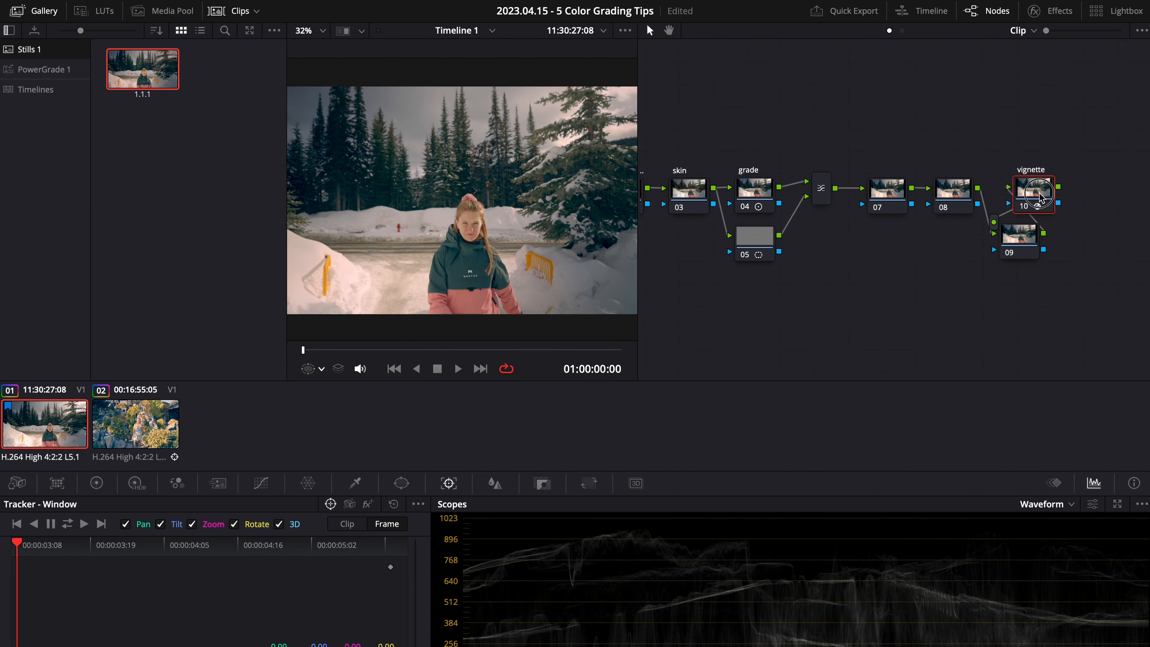
left_click_drag(1143, 202, 1108, 208)
left_click_drag(812, 275, 867, 275)
left_click_drag(954, 288, 943, 280)
left_click_drag(788, 294, 746, 291)
Step: Label the three serial nodes before the vignette as mask 1, mask 2 and mask 3
right_click(892, 189)
left_click(903, 195)
type("mask 1")
left_click(954, 184)
right_click(1021, 177)
left_click(1032, 183)
type("mask 3")
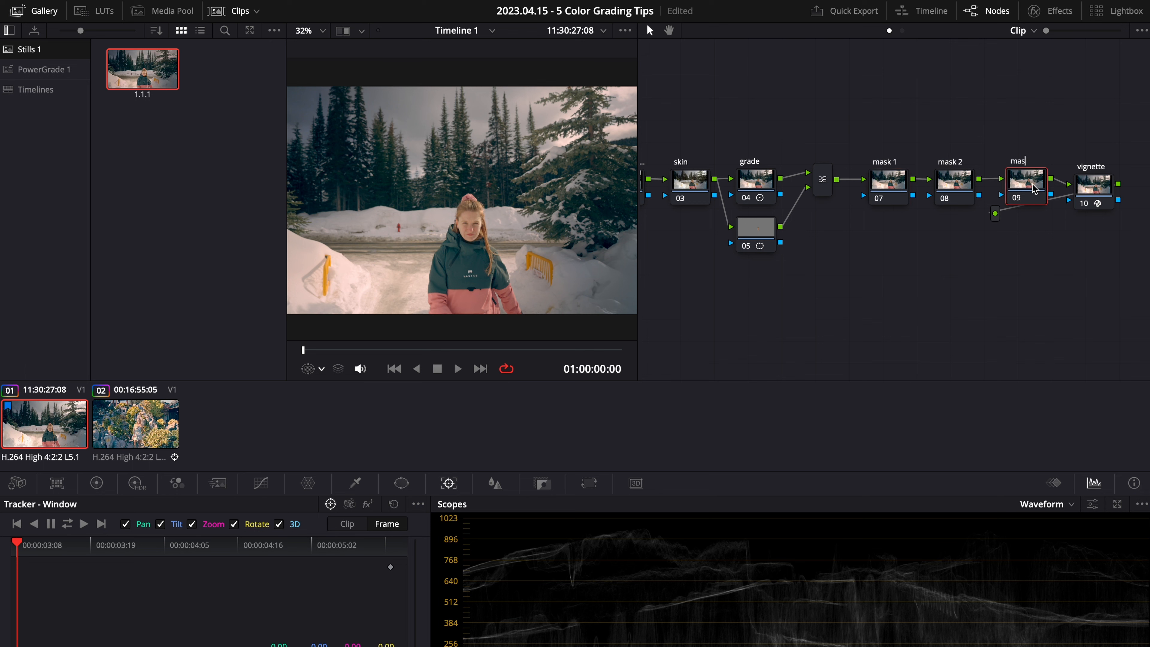
left_click_drag(923, 272, 1010, 272)
left_click_drag(857, 304, 828, 304)
left_click_drag(994, 274, 885, 273)
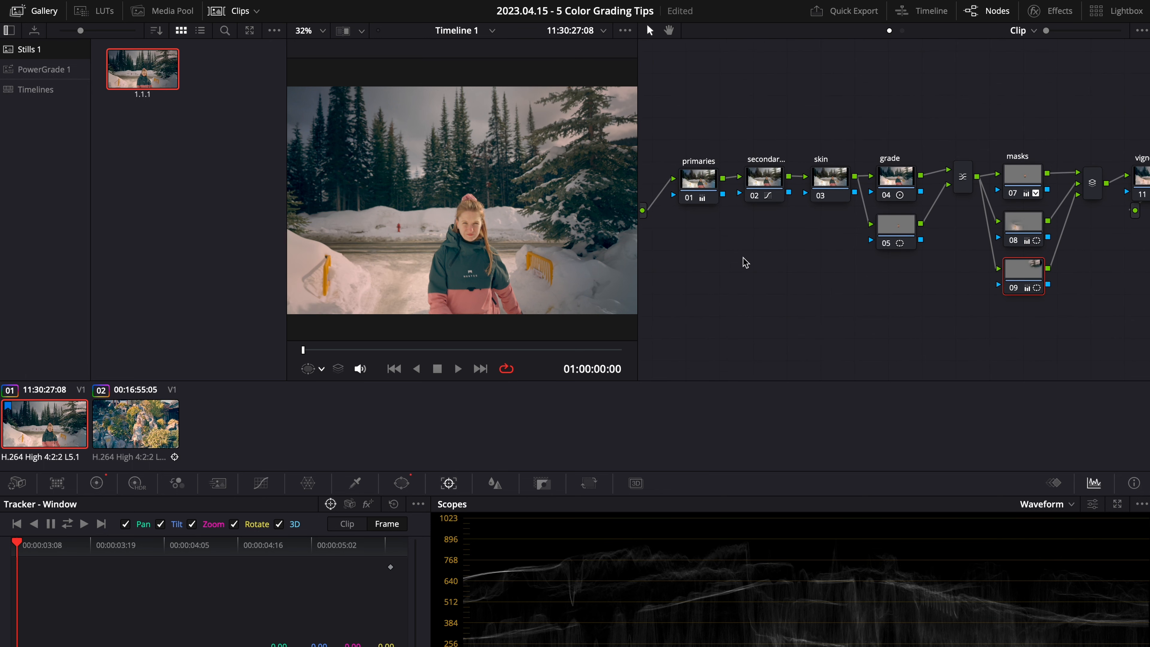
left_click_drag(758, 313, 616, 325)
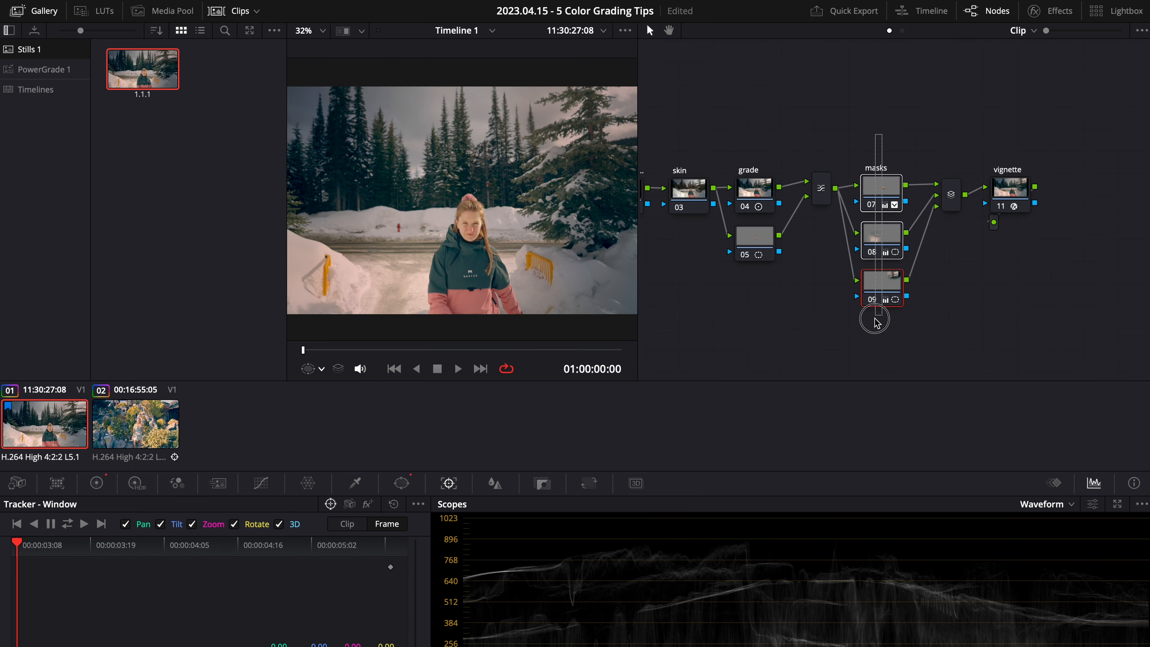